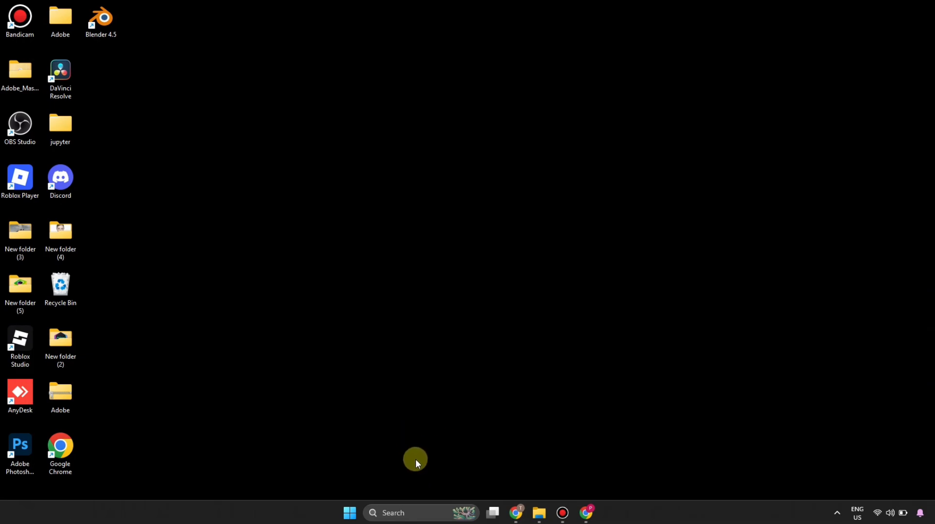
- Launch Equalizer APO Configuration Editor from the Windows Search recent list
{"action": "left_click", "coordinate": [409, 512]}
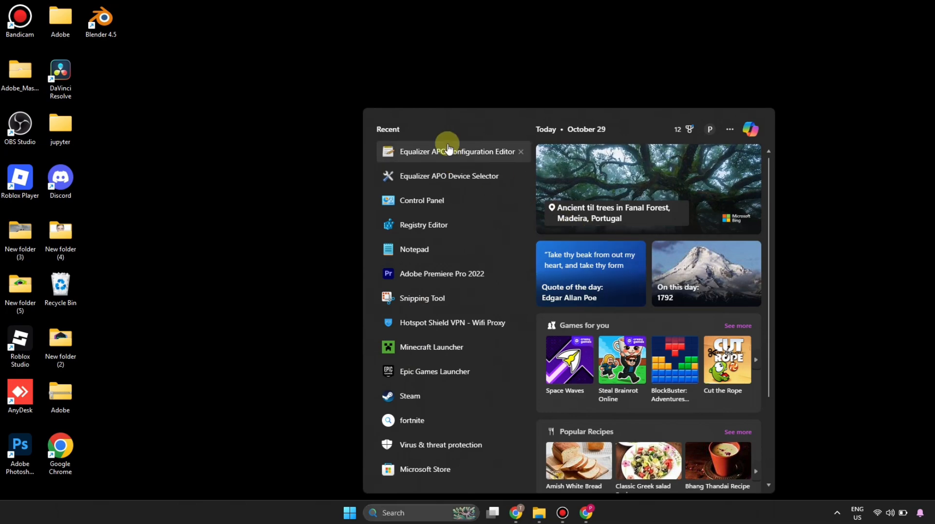
{"action": "left_click", "coordinate": [448, 151]}
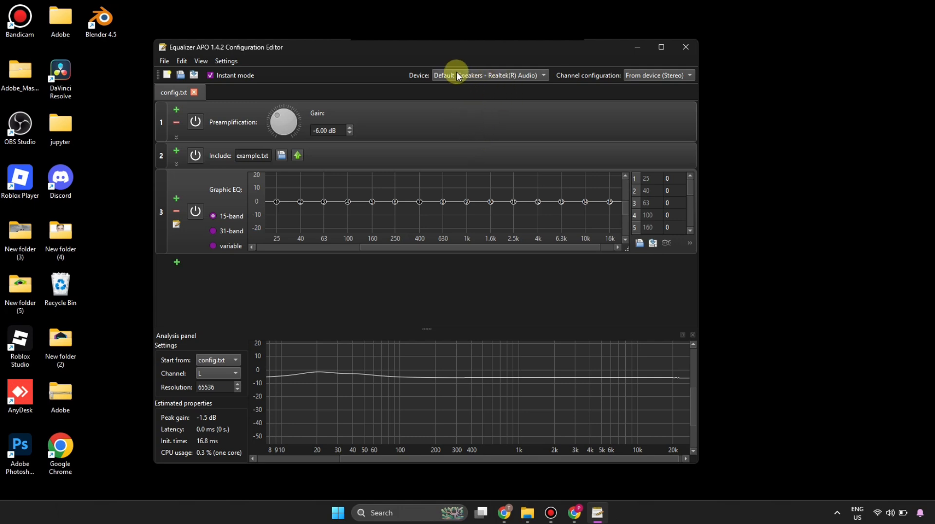
- Select Speakers - Realtek(R) Audio as the device, leave channel configuration unchanged, and minimize the editor
{"action": "left_click", "coordinate": [547, 74]}
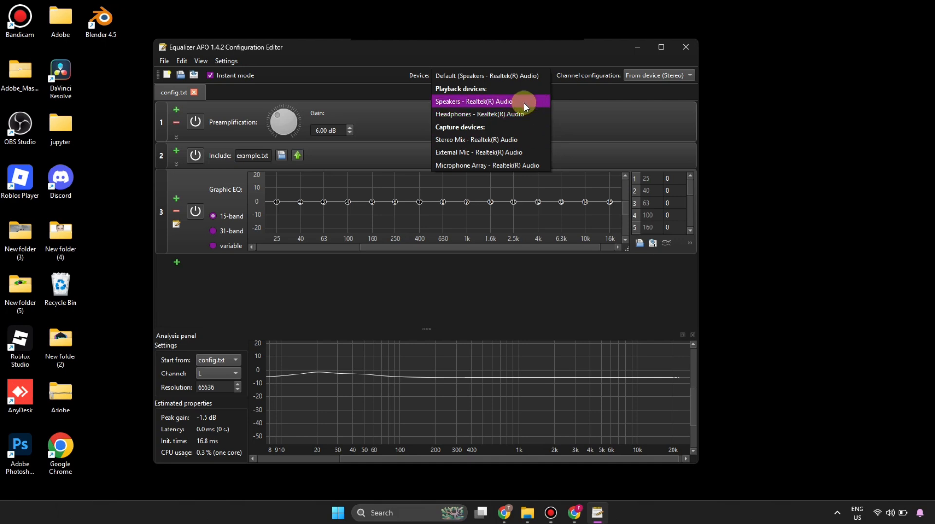
{"action": "left_click", "coordinate": [523, 103]}
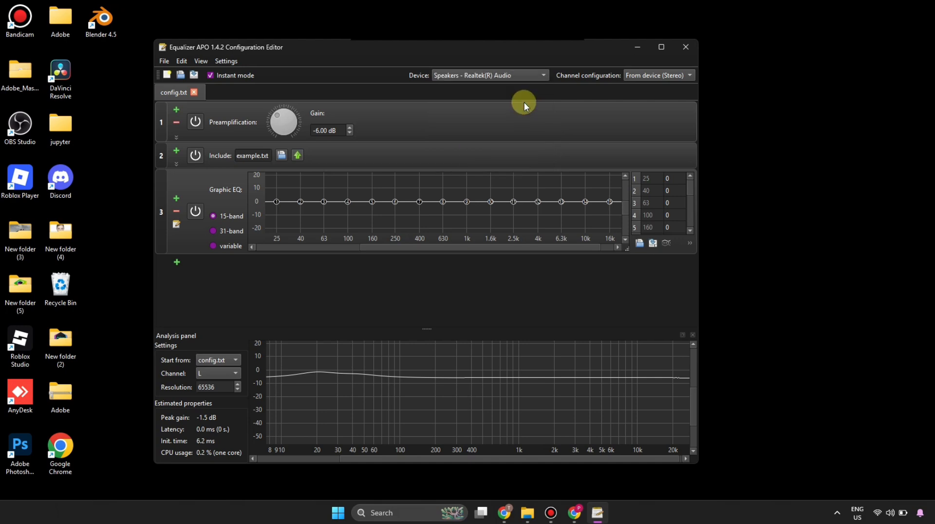
{"action": "left_click", "coordinate": [657, 76]}
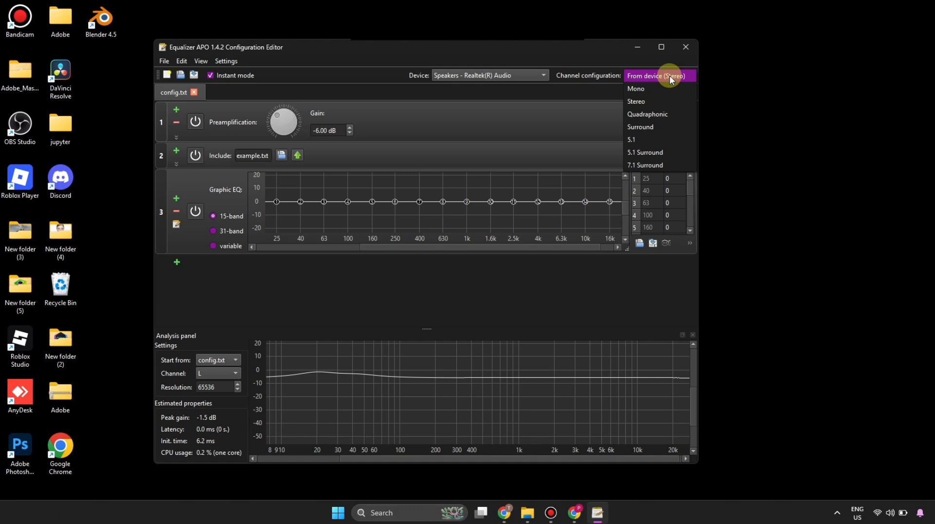
{"action": "left_click", "coordinate": [460, 136]}
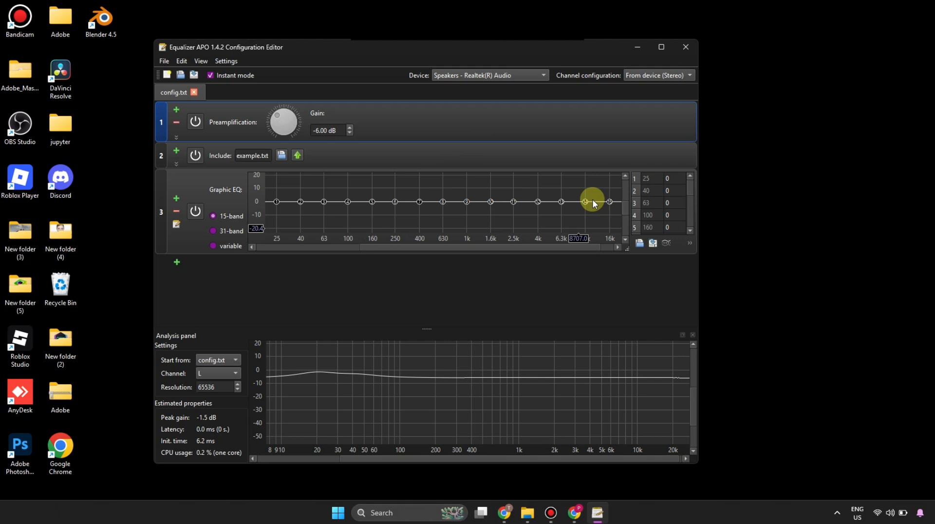
{"action": "left_click", "coordinate": [638, 46]}
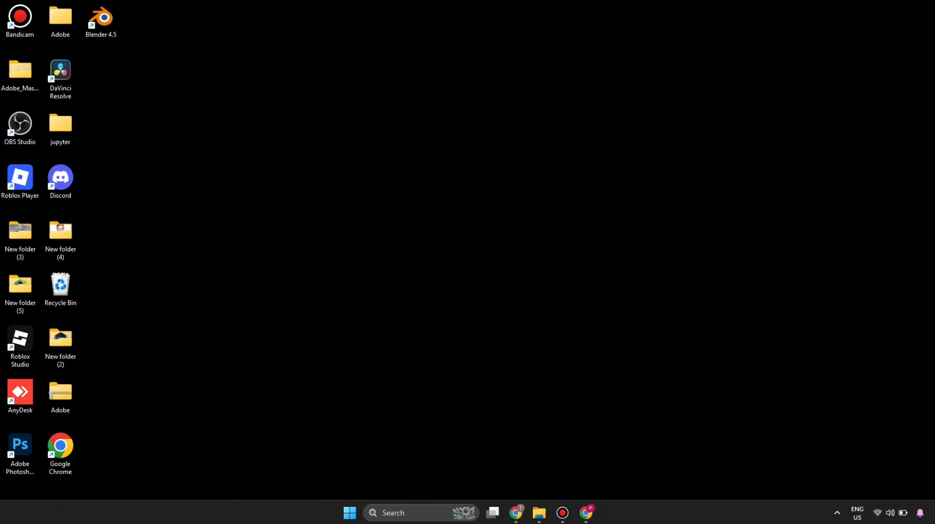
- Launch Equalizer APO Device Selector from Windows Search, accepting the UAC prompt
{"action": "left_click", "coordinate": [409, 512]}
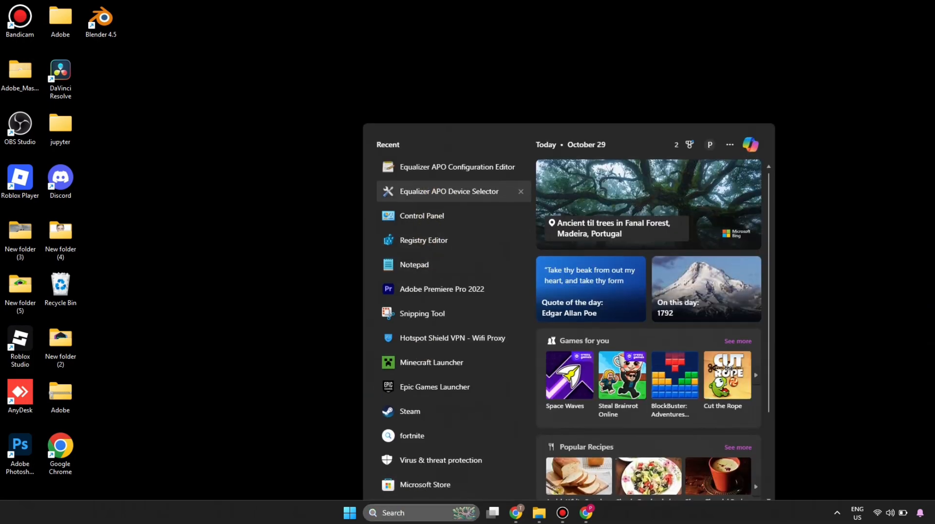
{"action": "left_click", "coordinate": [449, 191]}
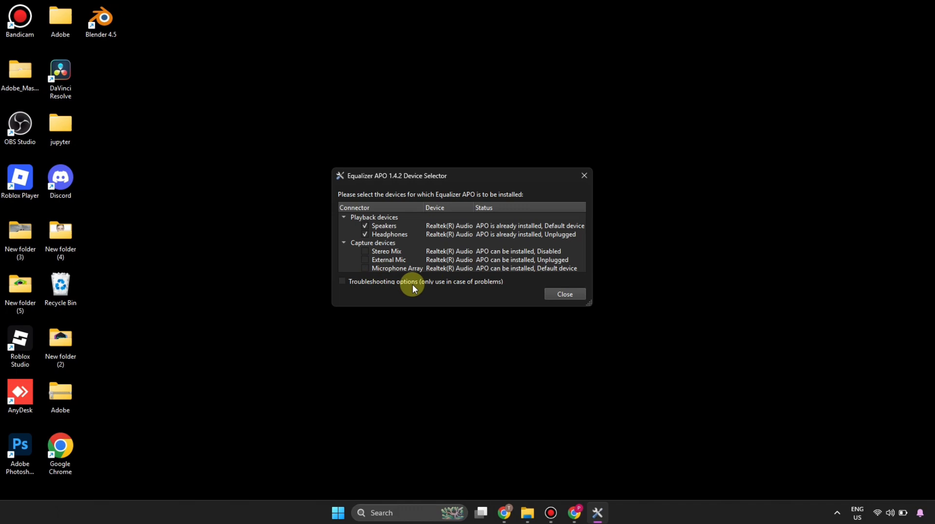
- Enable Troubleshooting options and install APO on Stereo Mix, External Mic and Microphone Array, confirming with OK
{"action": "left_click", "coordinate": [344, 283]}
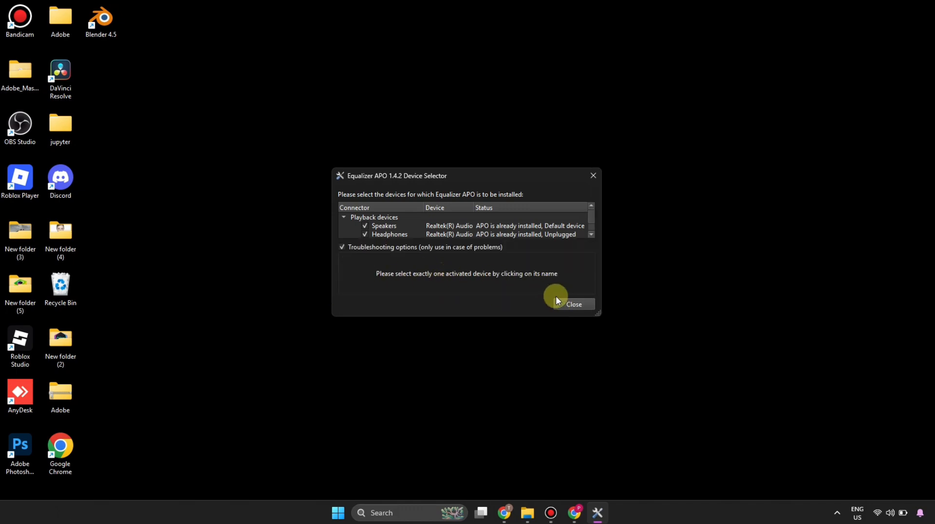
{"action": "scroll", "coordinate": [440, 237], "scroll_direction": "down", "scroll_amount": 2}
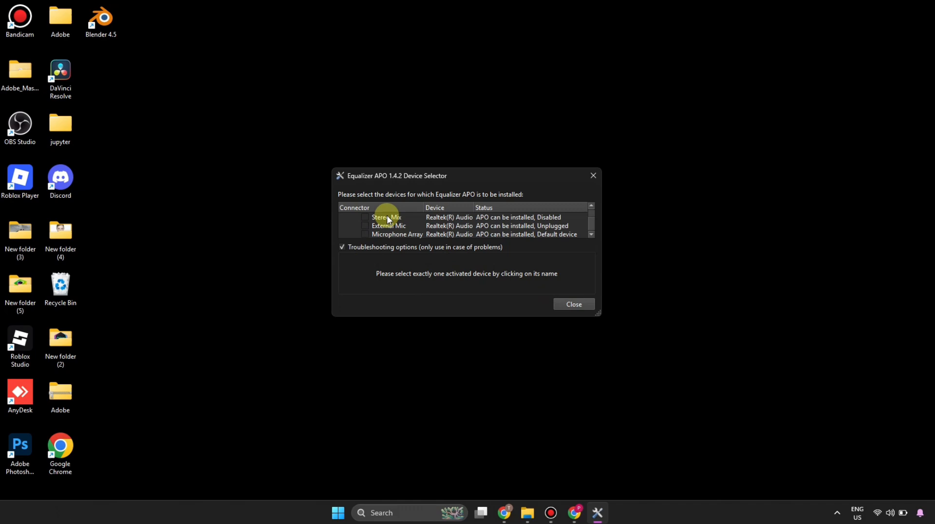
{"action": "left_click", "coordinate": [367, 225]}
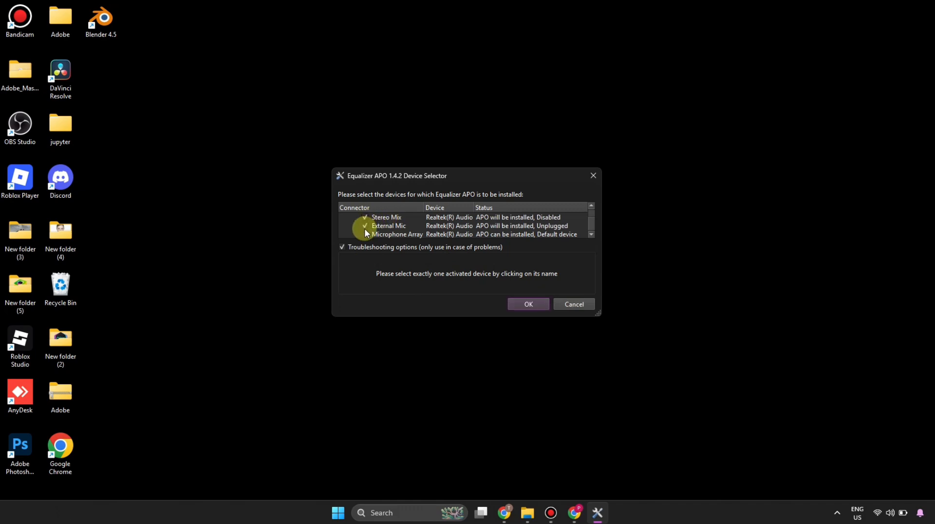
{"action": "left_click", "coordinate": [367, 233]}
{"action": "scroll", "coordinate": [366, 233], "scroll_direction": "up", "scroll_amount": 2}
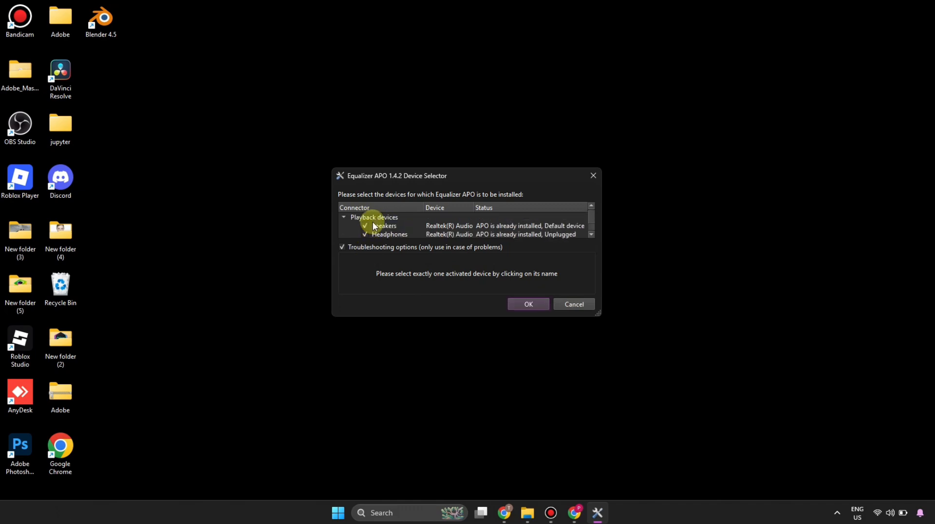
{"action": "scroll", "coordinate": [395, 228], "scroll_direction": "down", "scroll_amount": 2}
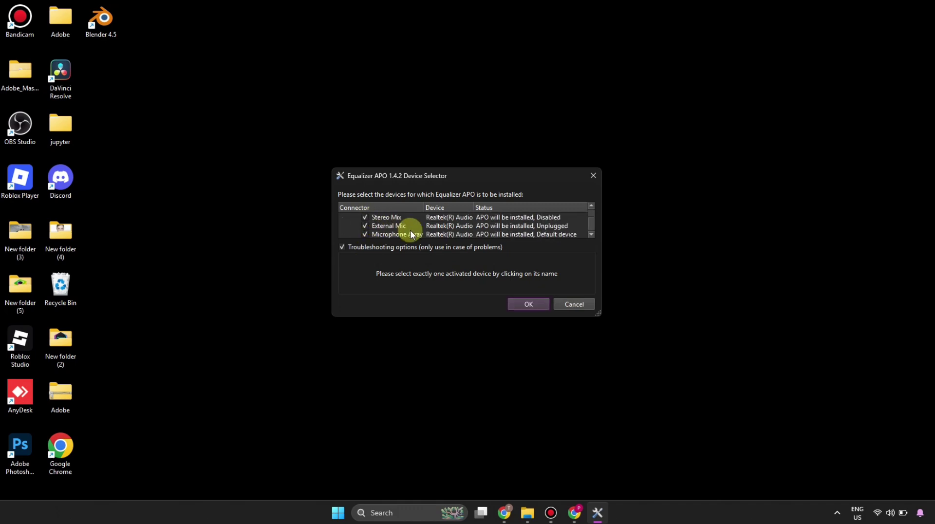
{"action": "left_click", "coordinate": [528, 305]}
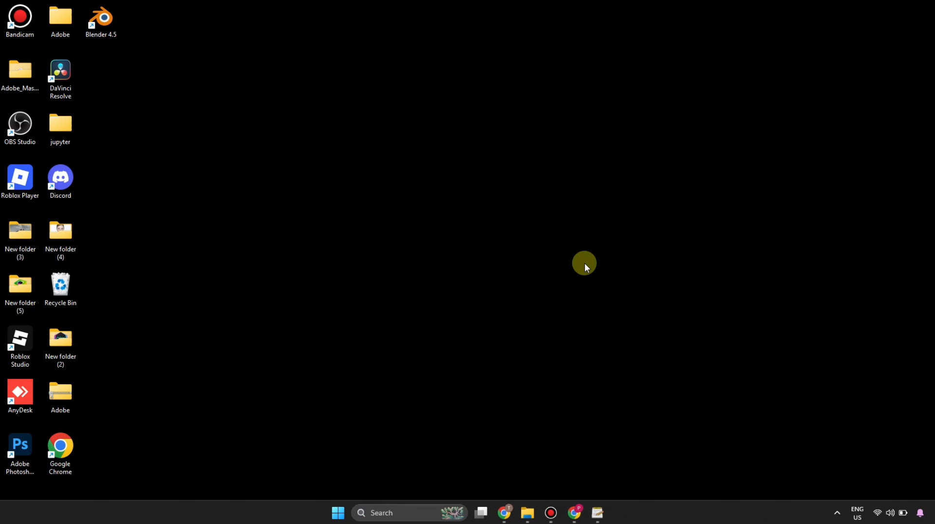
- Restart the computer from the Start menu power options
{"action": "left_click", "coordinate": [337, 512]}
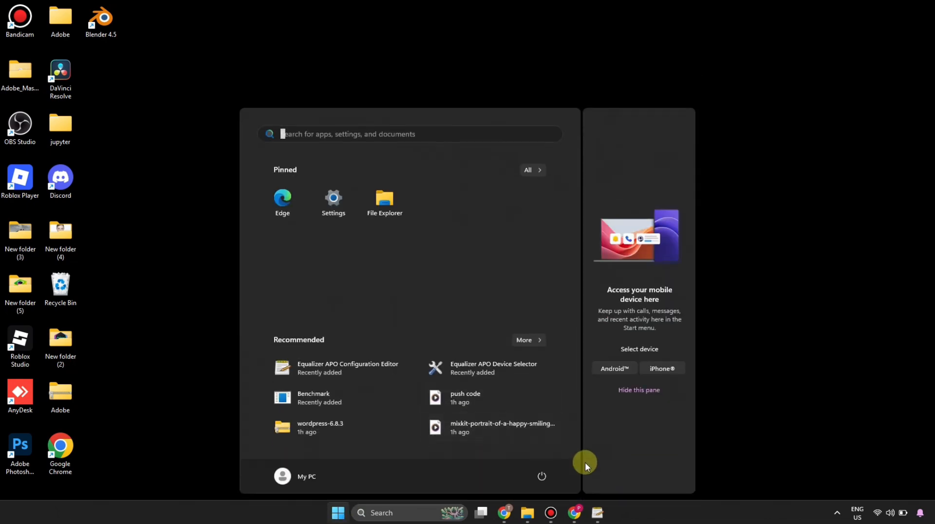
{"action": "left_click", "coordinate": [541, 476]}
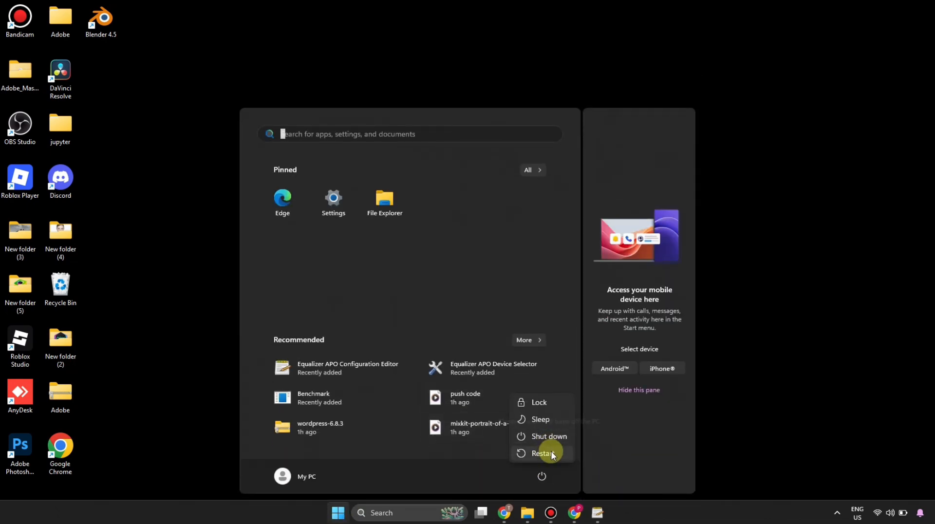
{"action": "left_click", "coordinate": [551, 452]}
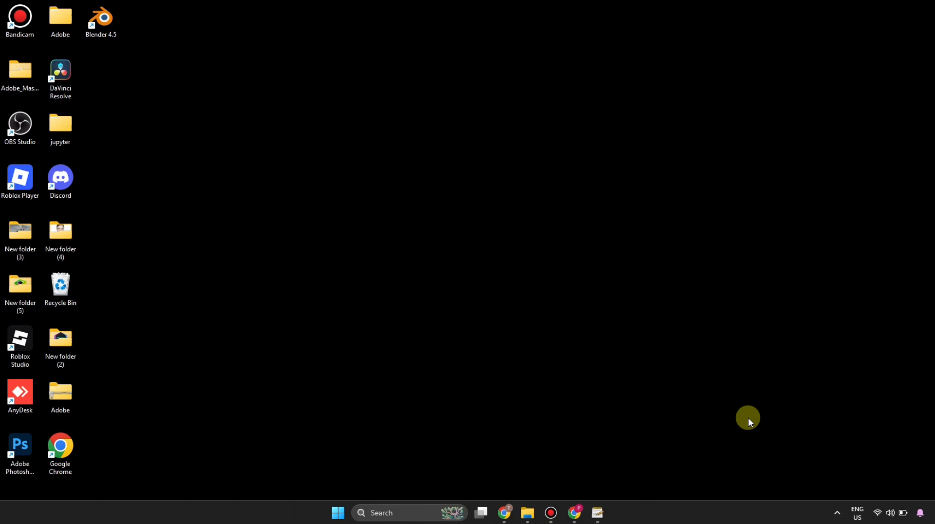
- From Installed apps in Settings, choose and confirm Uninstall for Equalizer APO 1.4.2
{"action": "left_click", "coordinate": [425, 512]}
{"action": "left_click", "coordinate": [410, 152]}
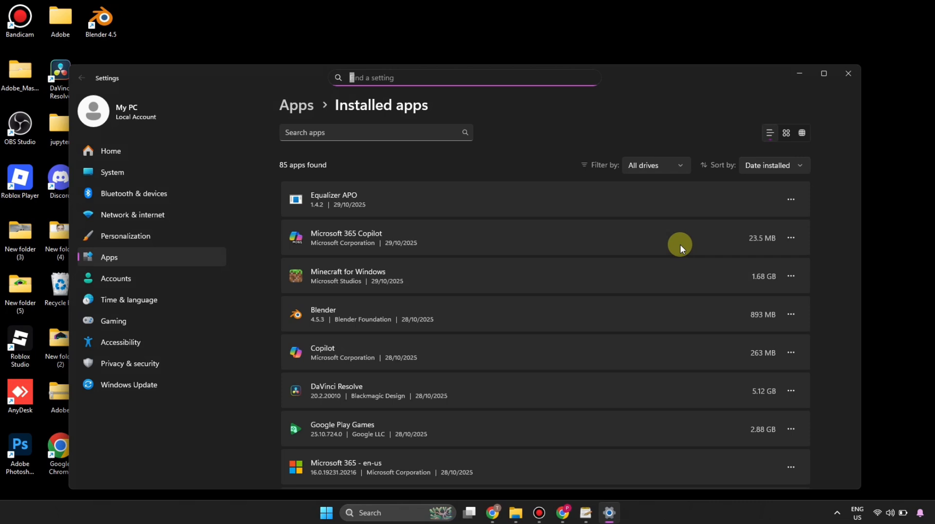
{"action": "left_click", "coordinate": [791, 200]}
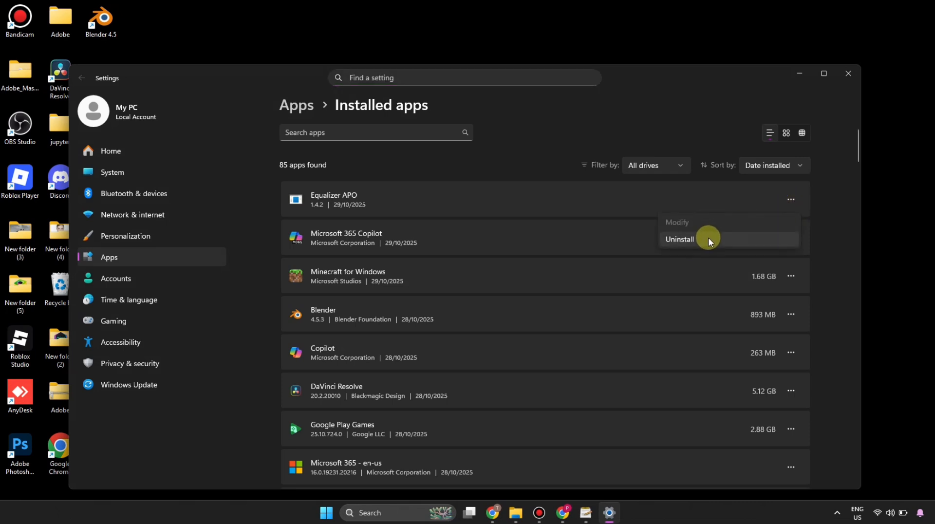
{"action": "left_click", "coordinate": [702, 239]}
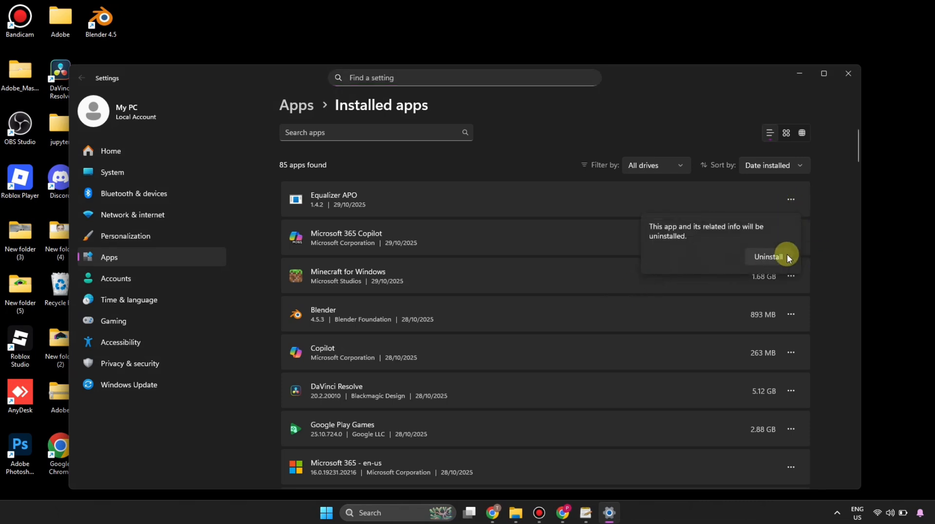
{"action": "left_click", "coordinate": [769, 257]}
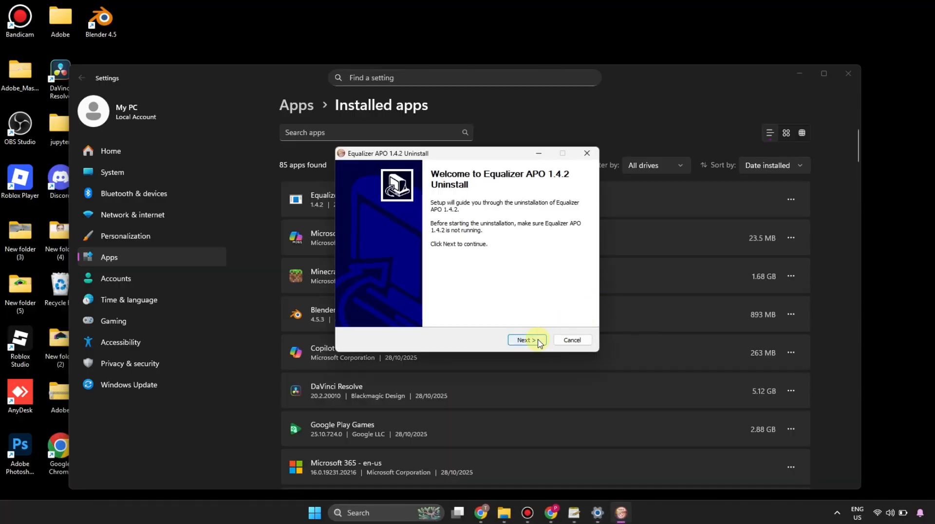
- Run the uninstaller through to completion choosing 'I want to manually reboot later', then close Settings
{"action": "left_click", "coordinate": [526, 340]}
{"action": "left_click", "coordinate": [526, 340]}
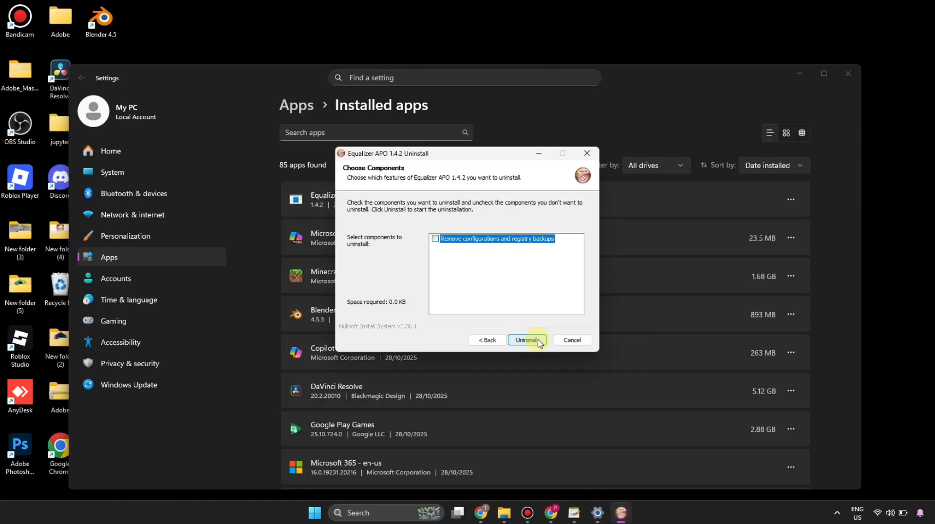
{"action": "left_click", "coordinate": [527, 340]}
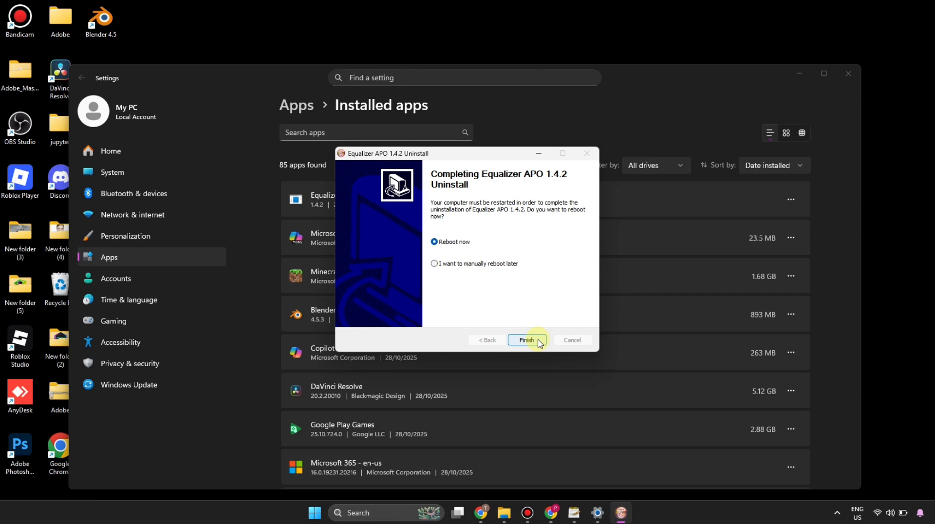
{"action": "left_click", "coordinate": [435, 264]}
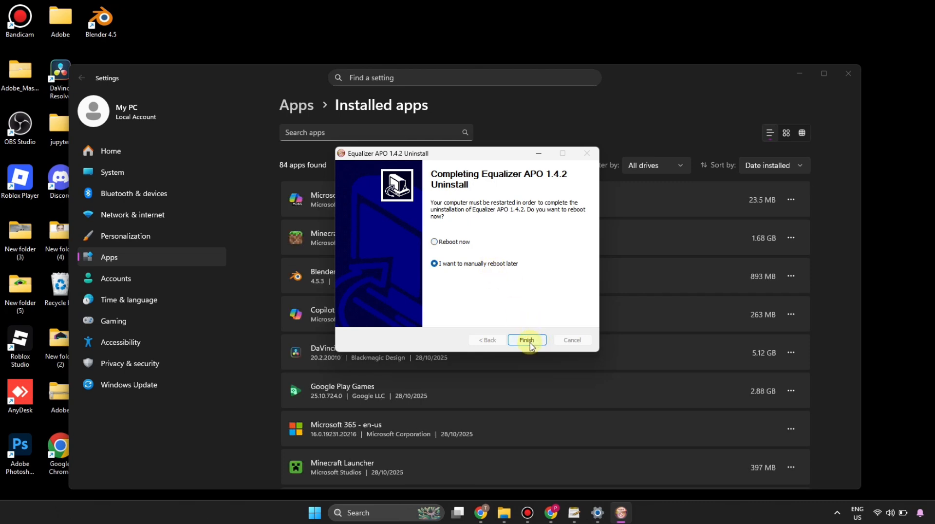
{"action": "left_click", "coordinate": [527, 340]}
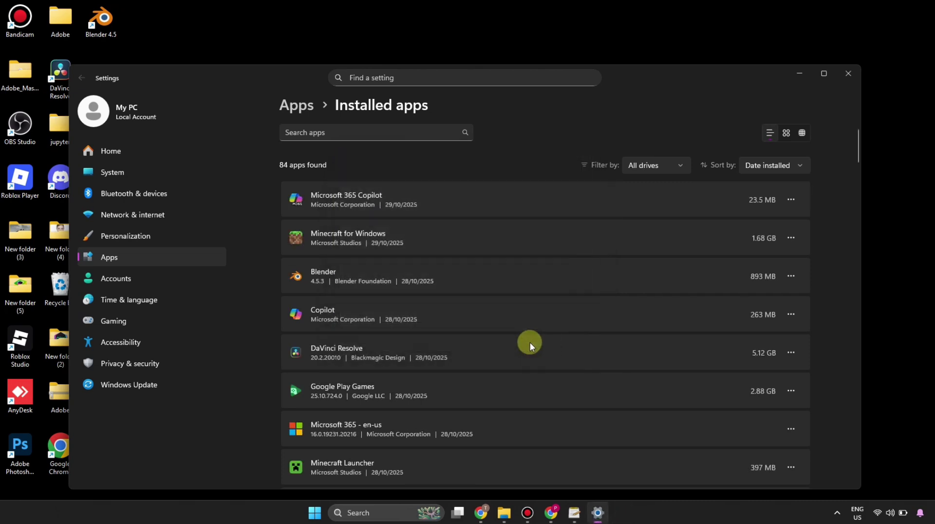
{"action": "left_click", "coordinate": [847, 75]}
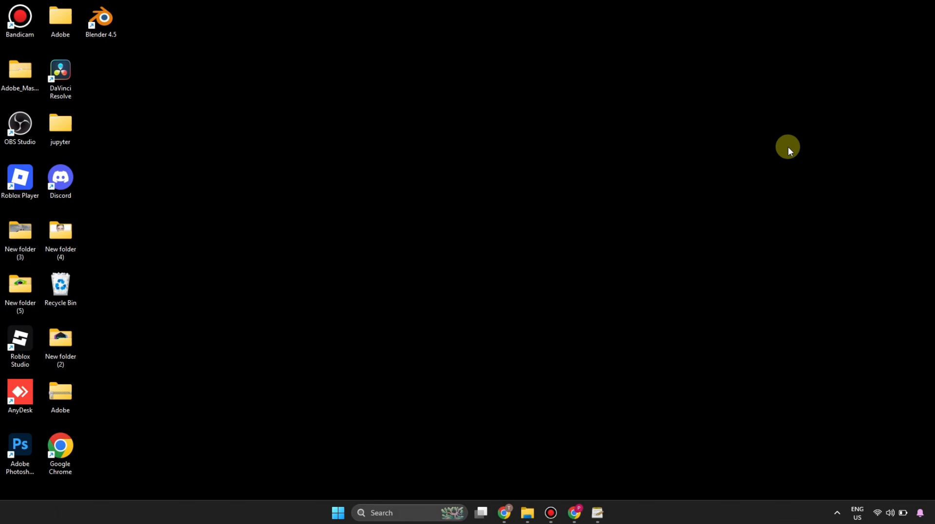